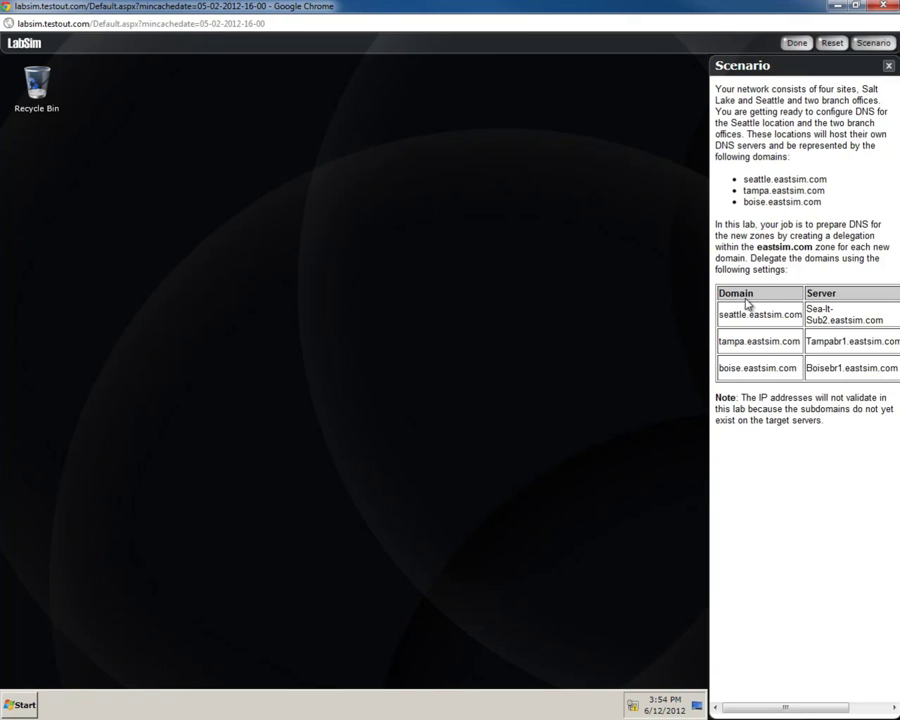
Open Server Manager in a maximized window and go to the DNS Server role from the roles summary.
click(22, 706)
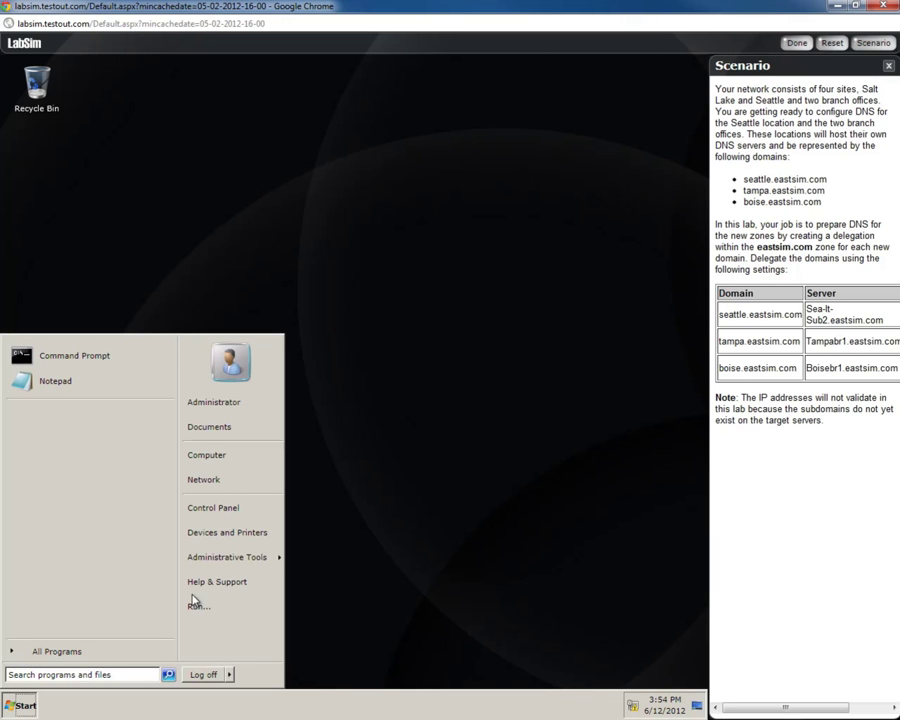
mouse_move(224, 566)
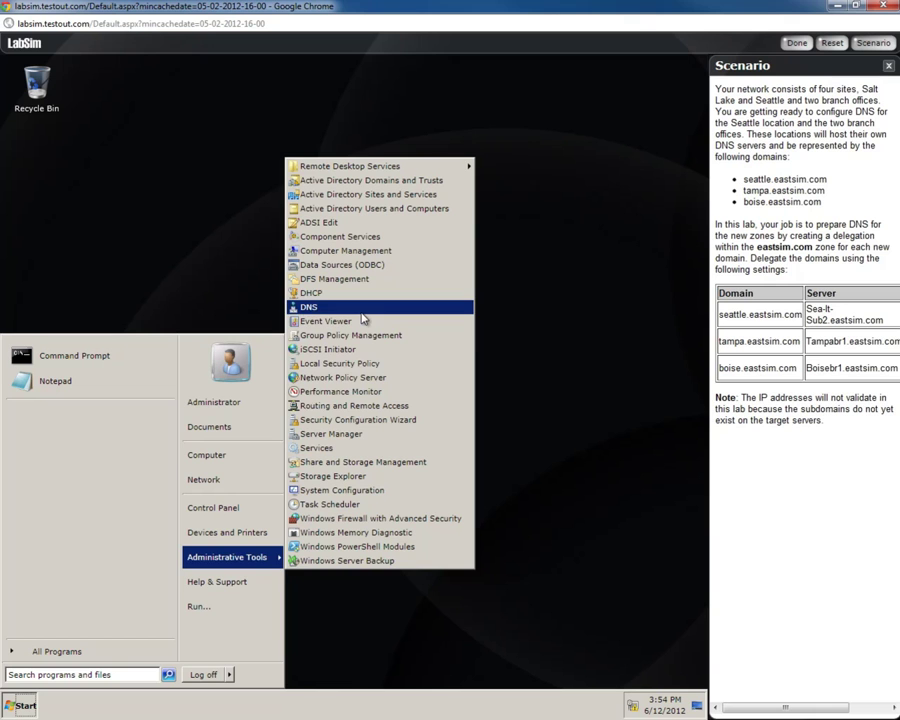
click(343, 435)
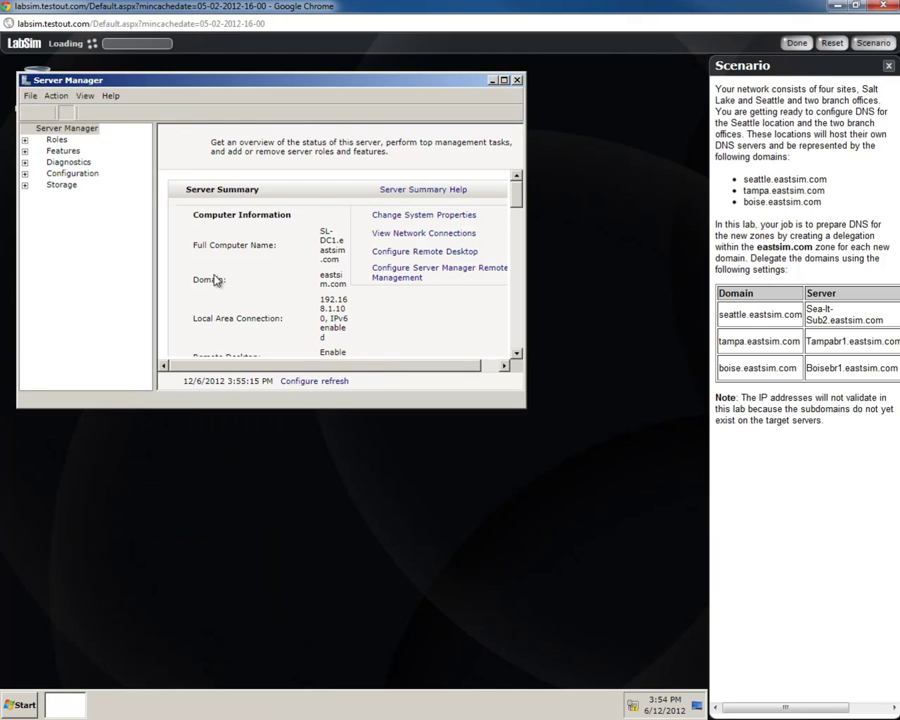
click(504, 81)
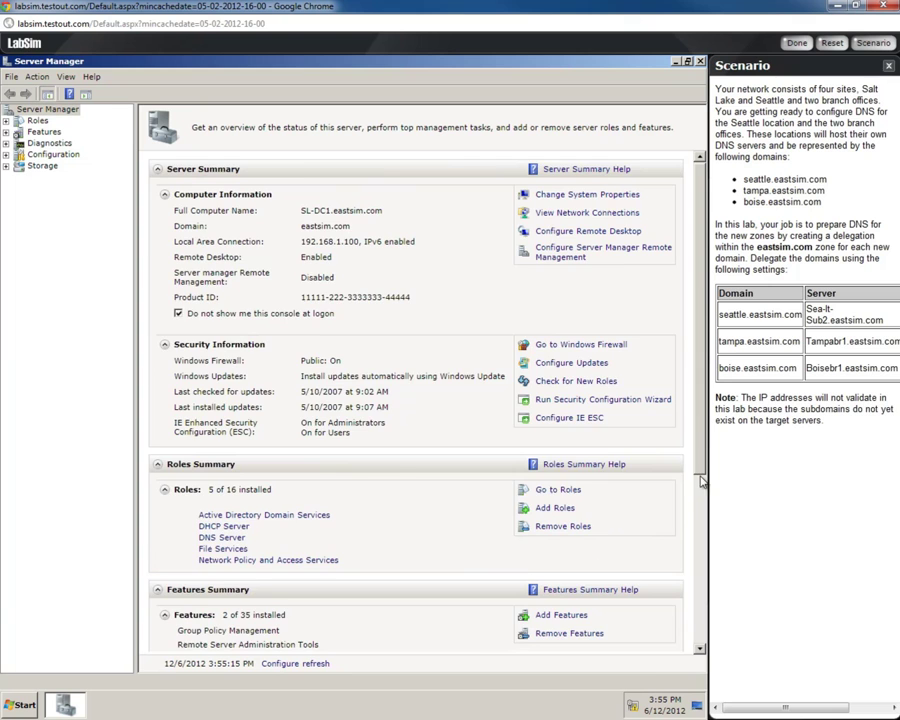
click(705, 540)
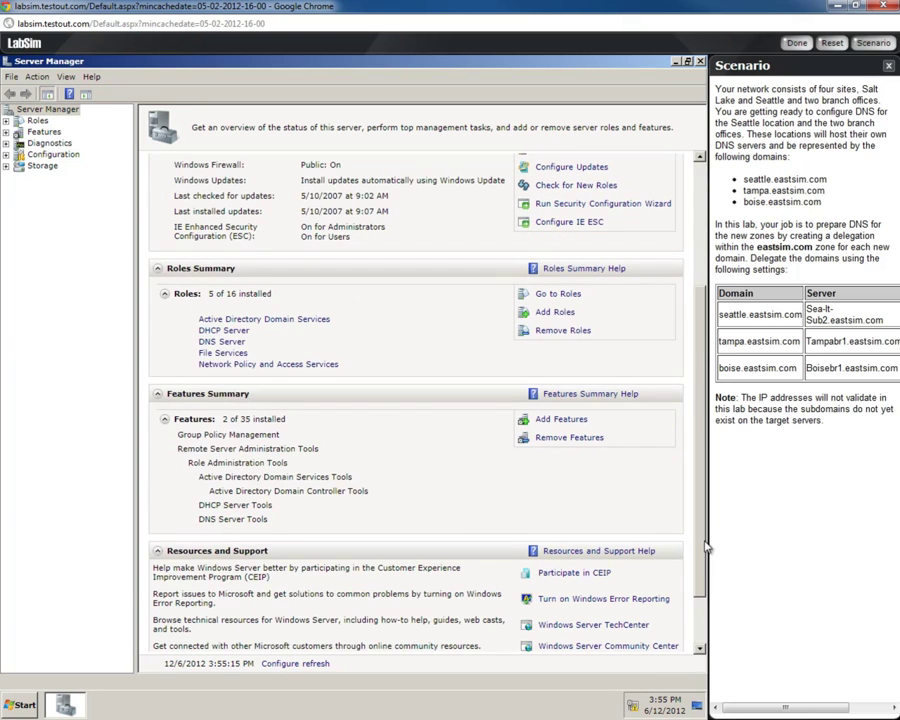
click(221, 342)
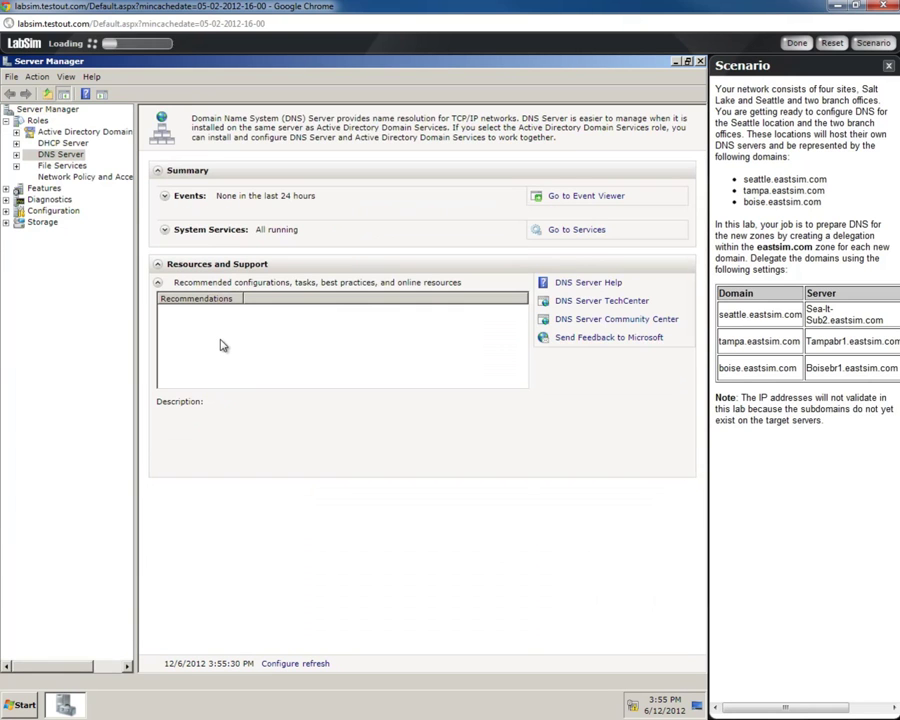
Expand DNS, server SL-DC1 and Forward Lookup Zones, and select the eastsim.com zone.
click(16, 155)
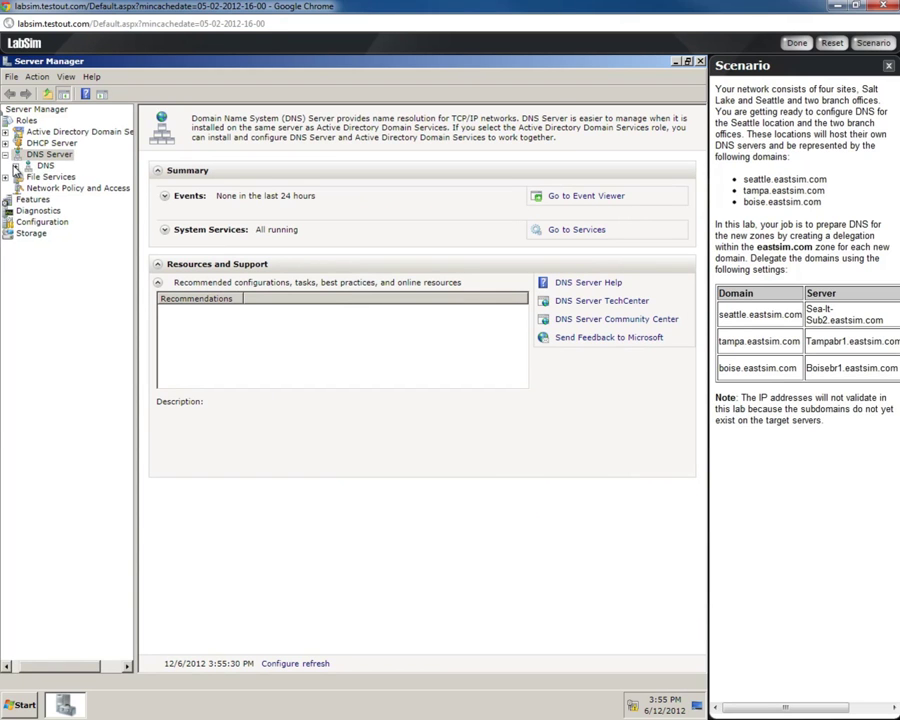
click(16, 167)
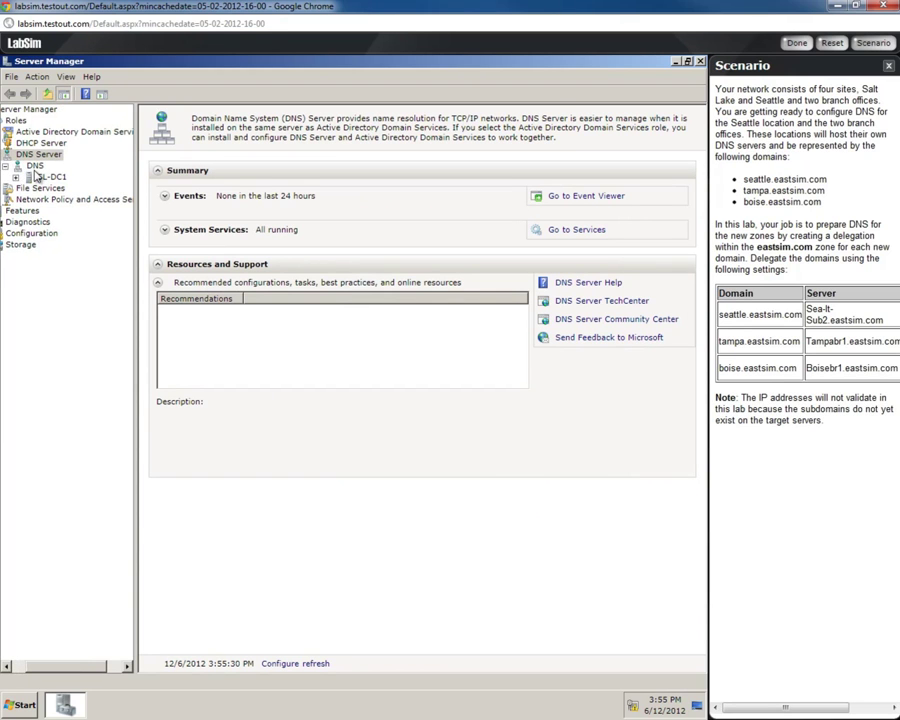
click(40, 167)
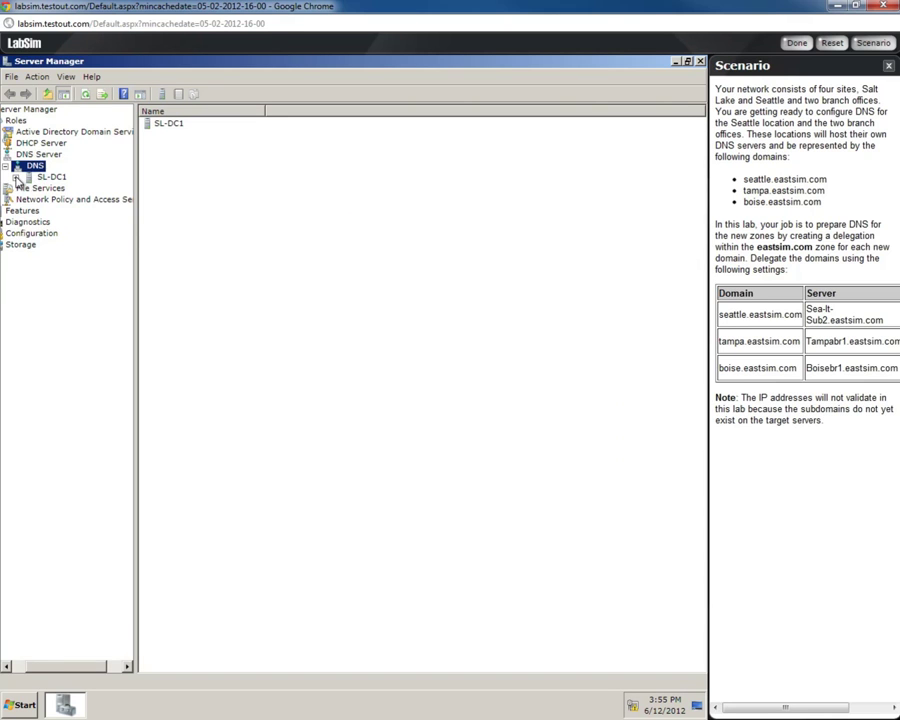
click(15, 178)
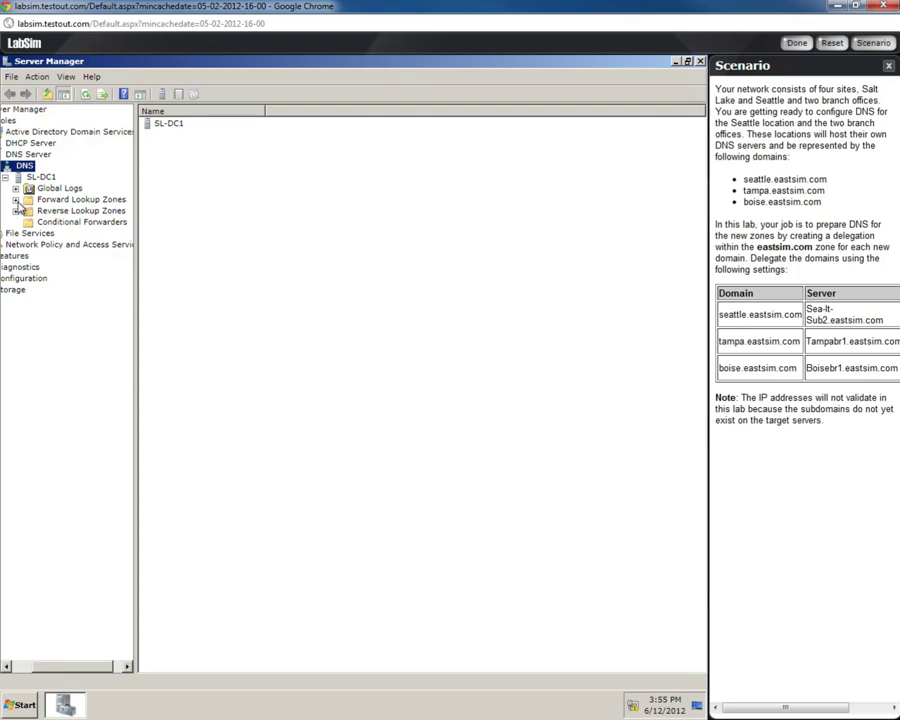
click(16, 201)
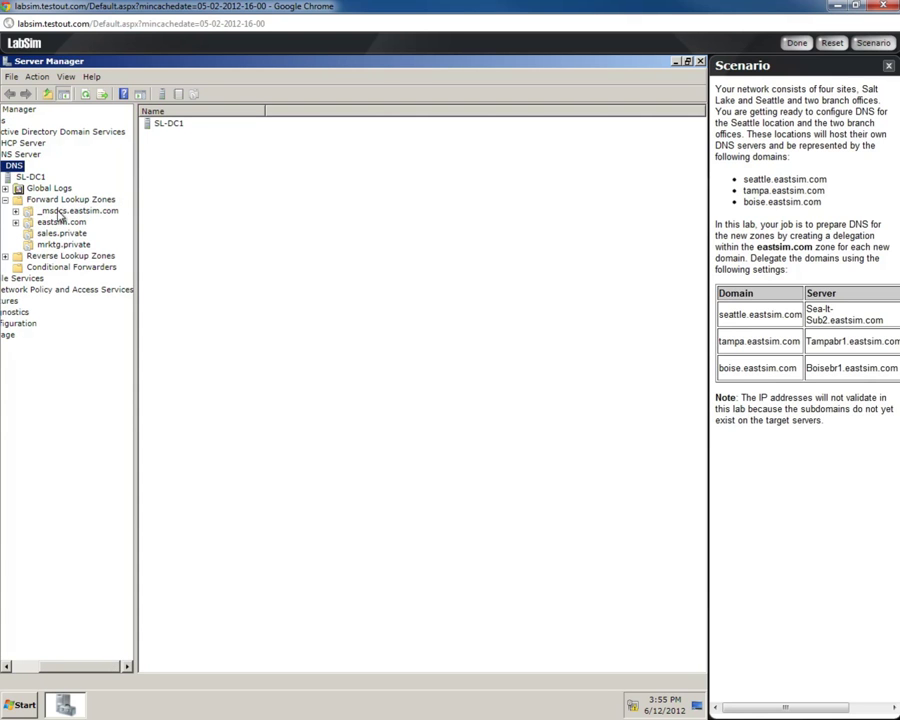
click(36, 222)
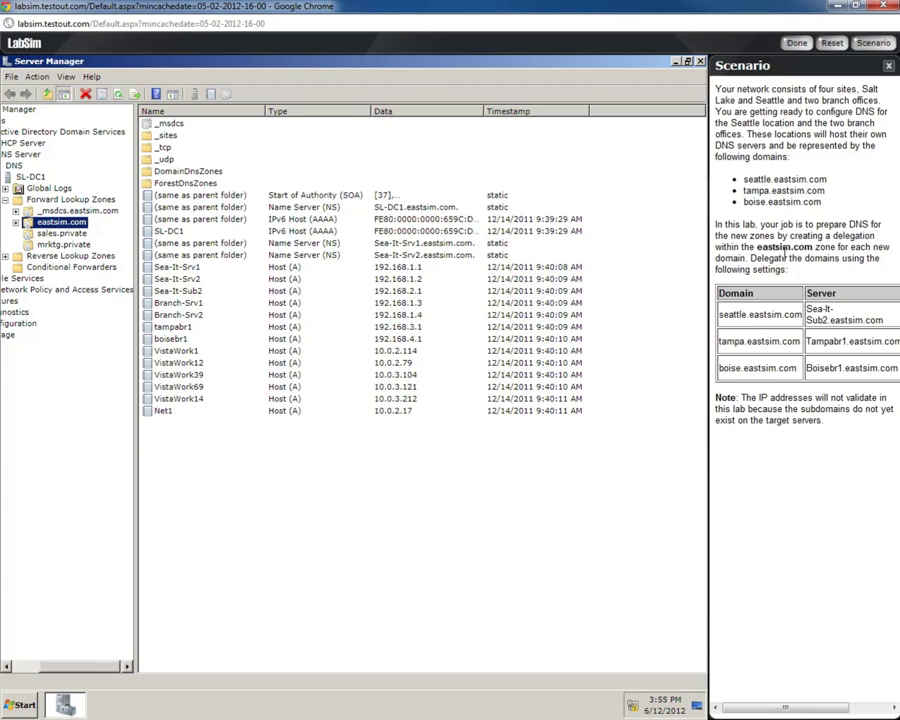
drag(756, 247, 836, 250)
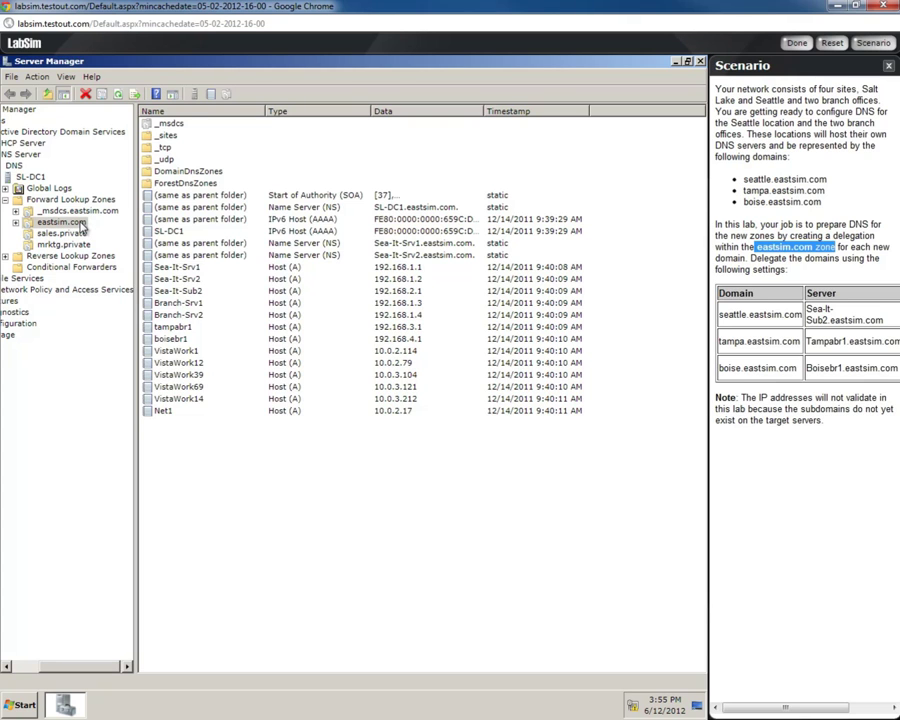
Start a new delegation in the eastsim.com zone with seattle as the delegated domain.
right_click(82, 227)
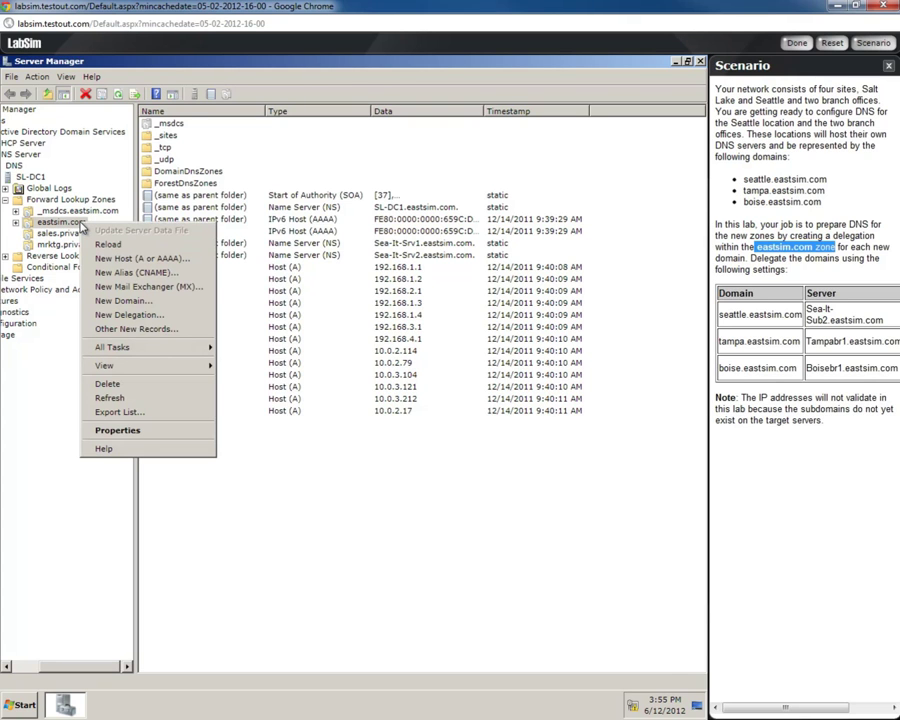
click(130, 315)
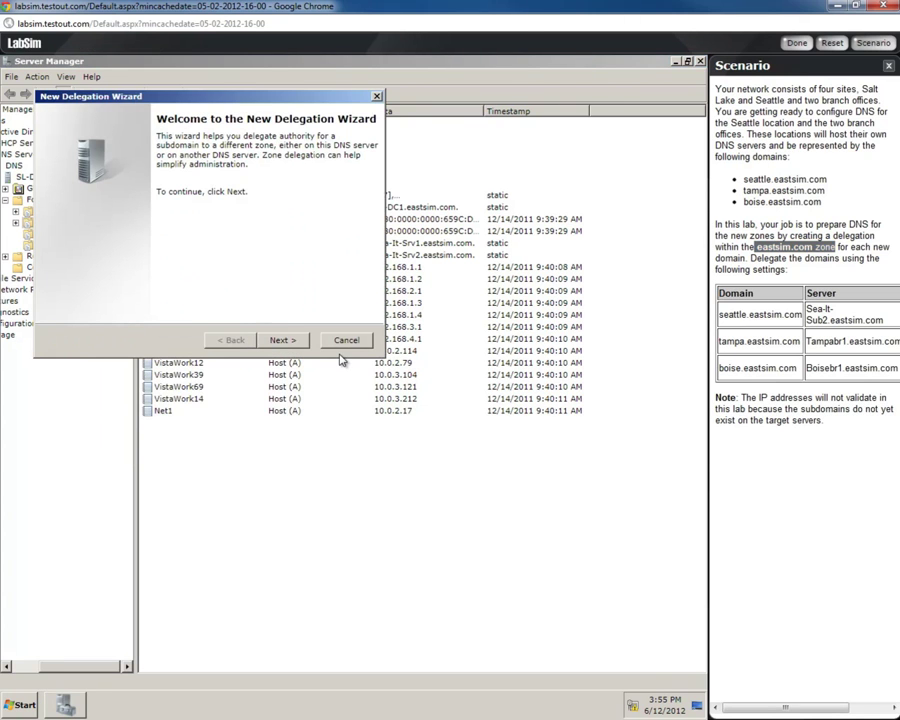
click(285, 341)
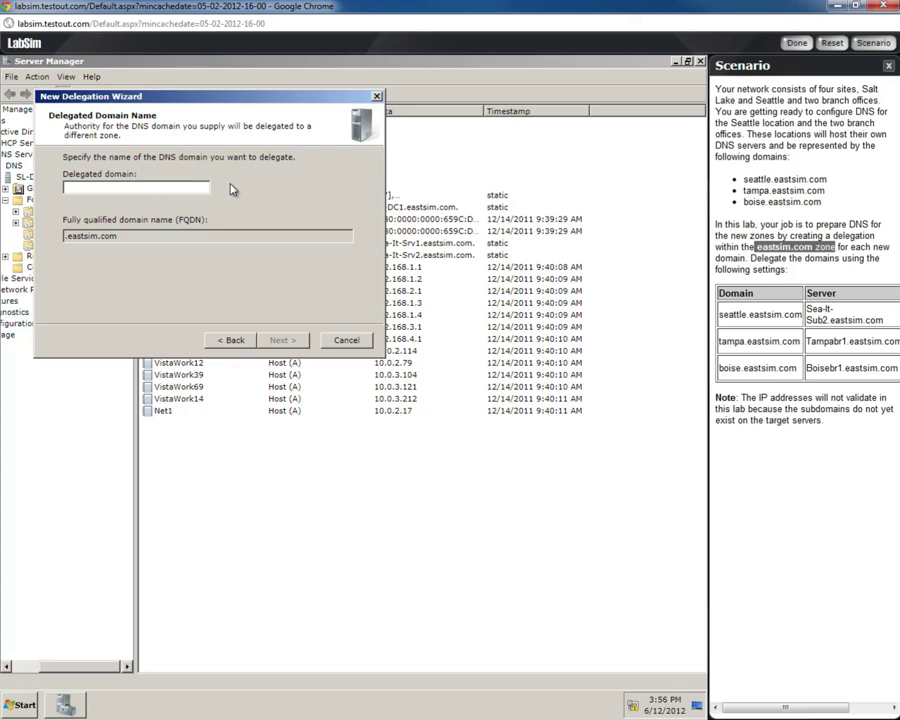
text(seattle)
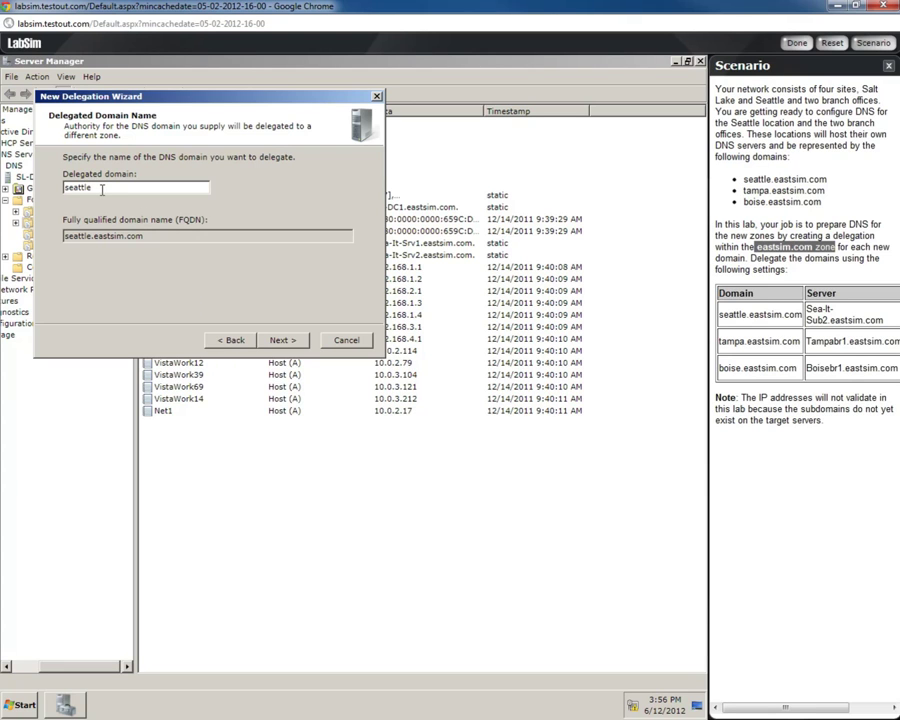
click(282, 341)
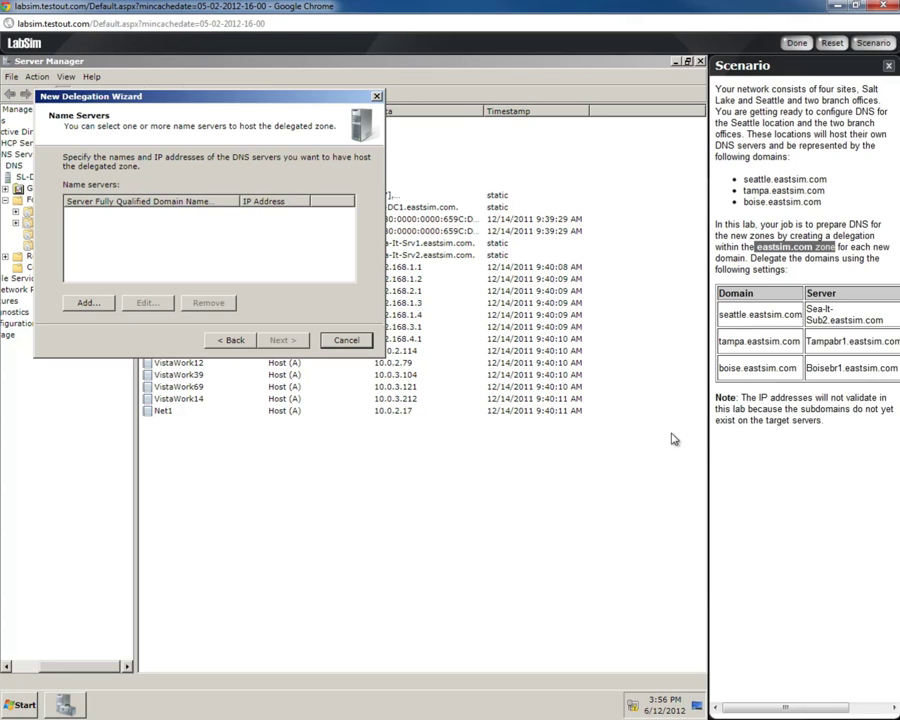
Add Sea-It-Sub2.eastsim.com as the name server with its resolved IP address, and finish creating the seattle delegation.
drag(821, 420, 716, 398)
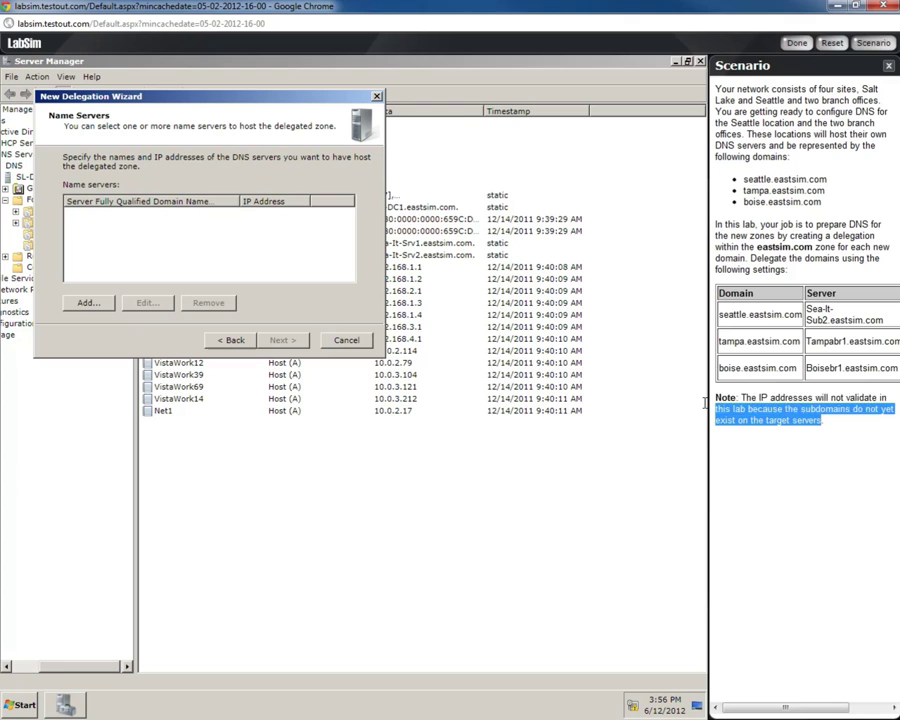
click(96, 306)
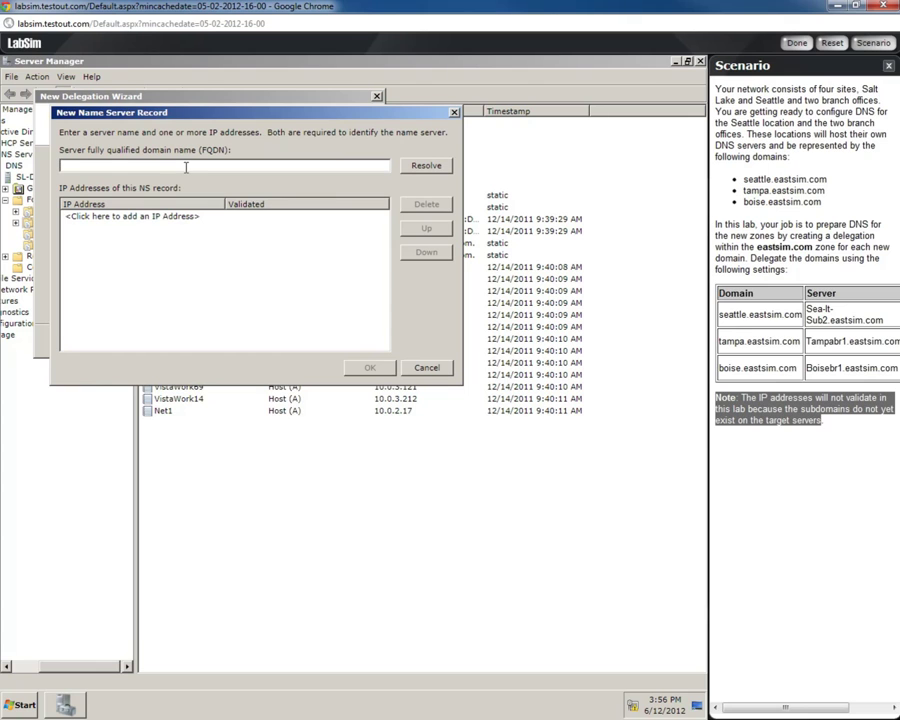
text(Sea-lt-Sub2.easts)
text(im.com)
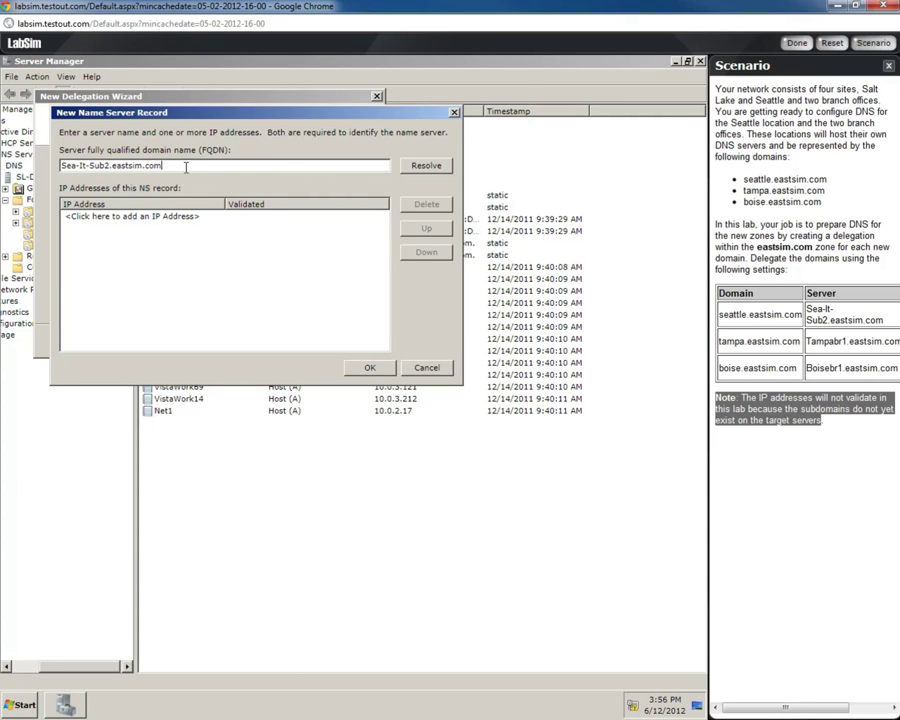
click(435, 168)
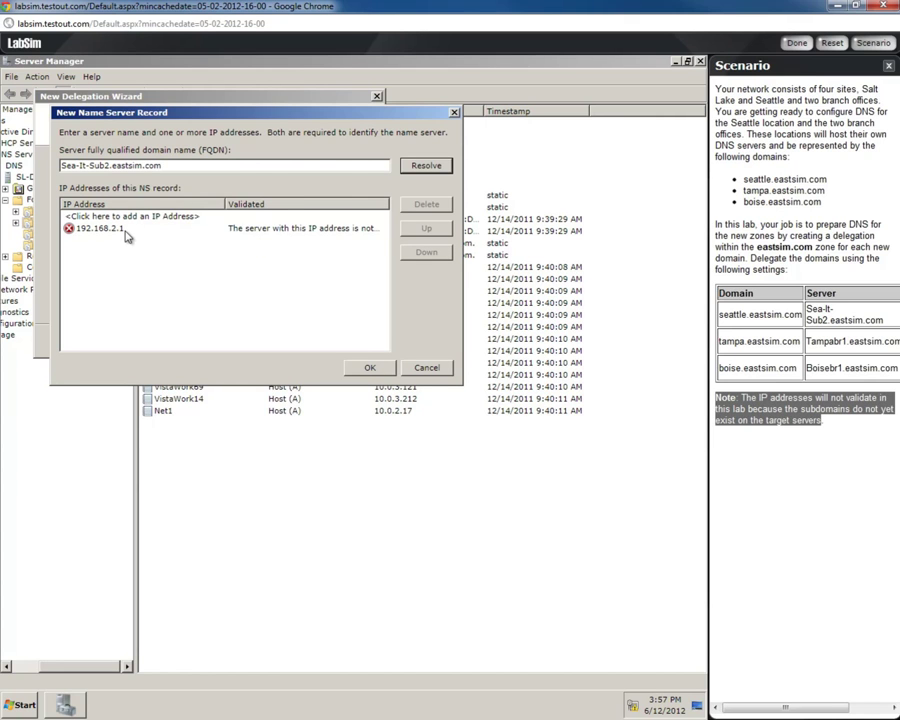
click(370, 369)
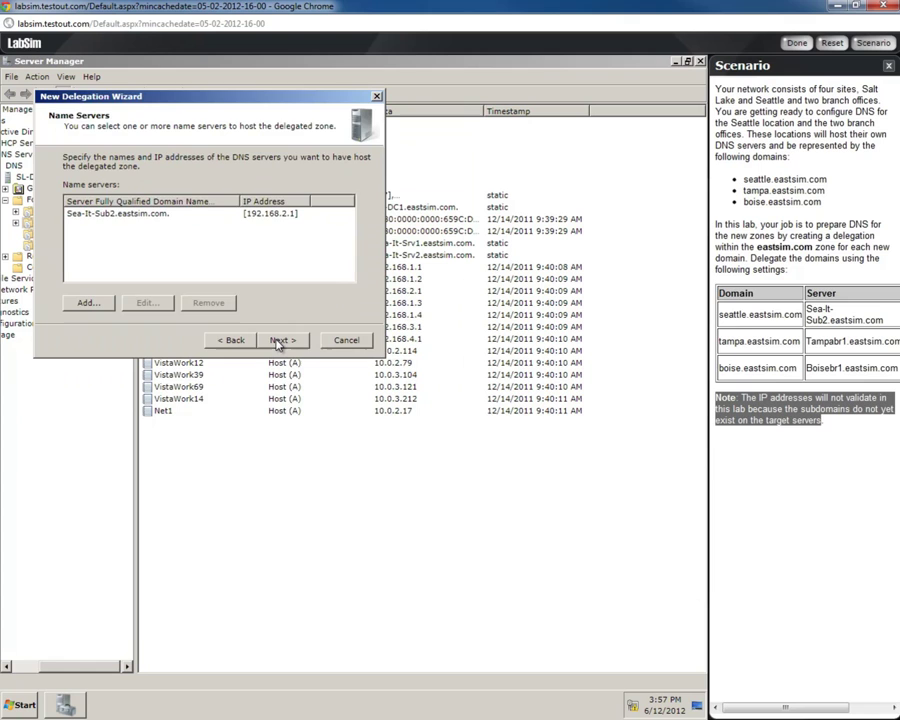
click(279, 341)
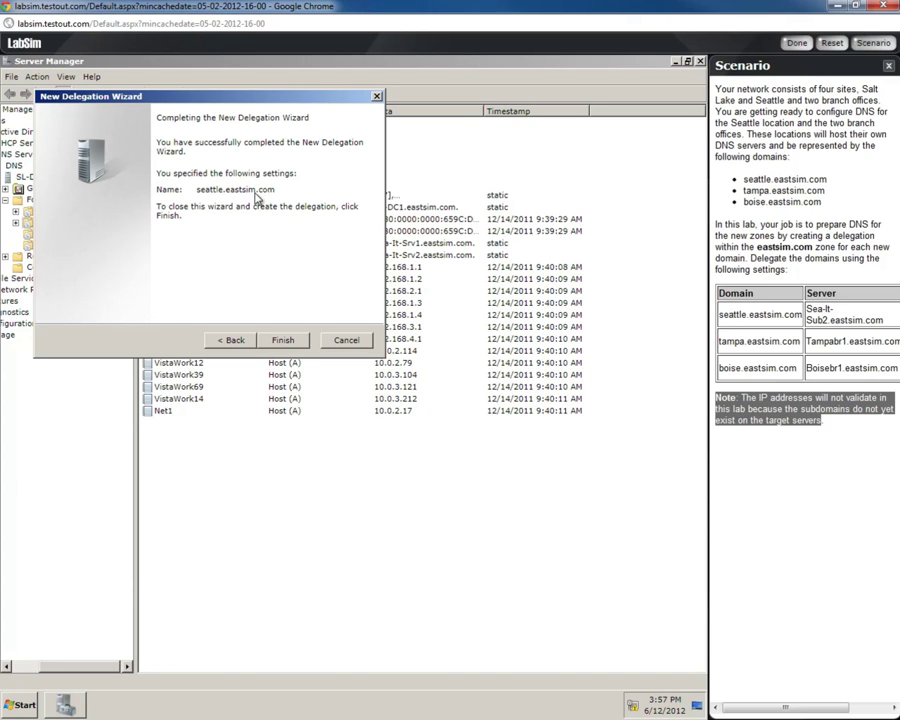
click(284, 342)
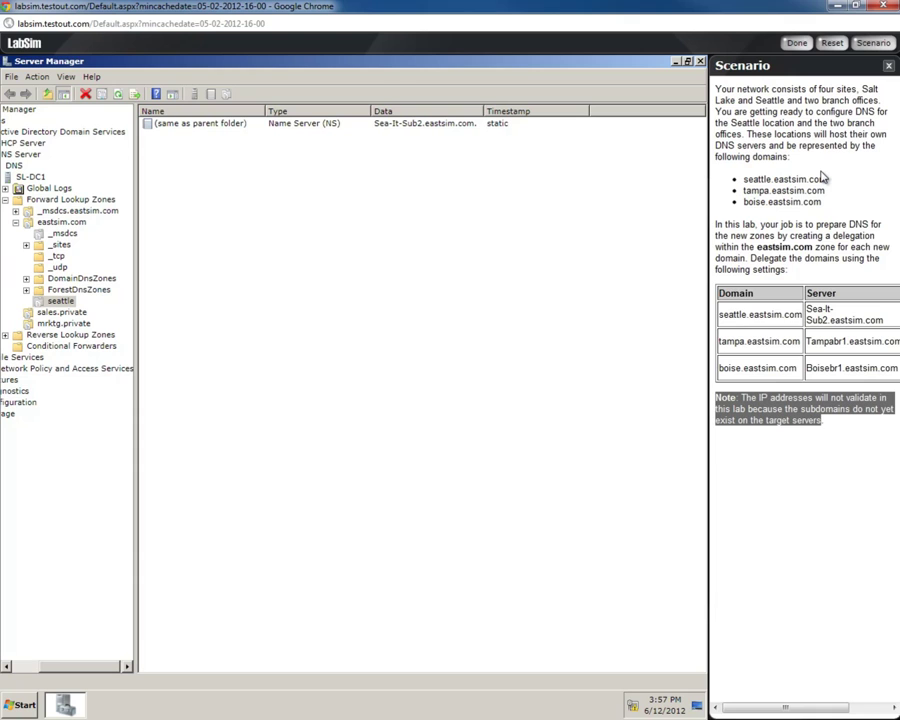
click(782, 411)
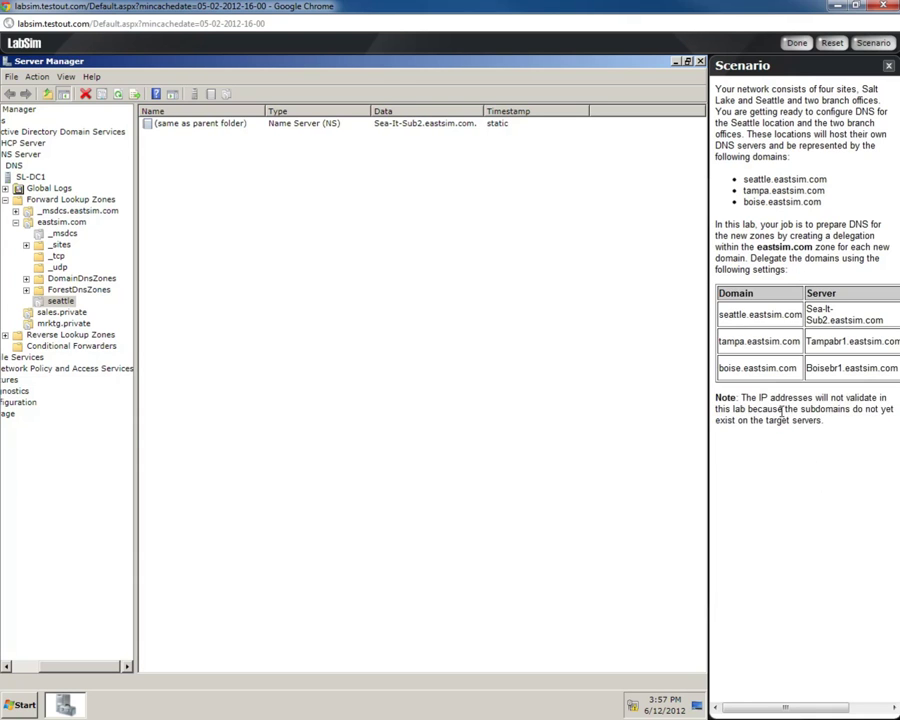
drag(722, 342, 882, 343)
click(760, 367)
click(62, 222)
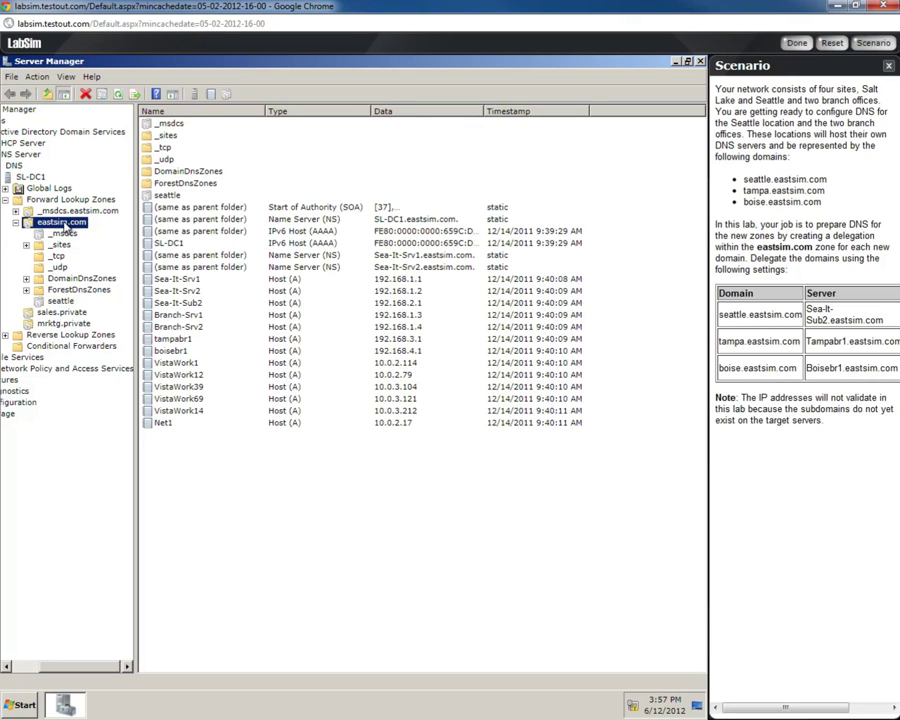
right_click(64, 229)
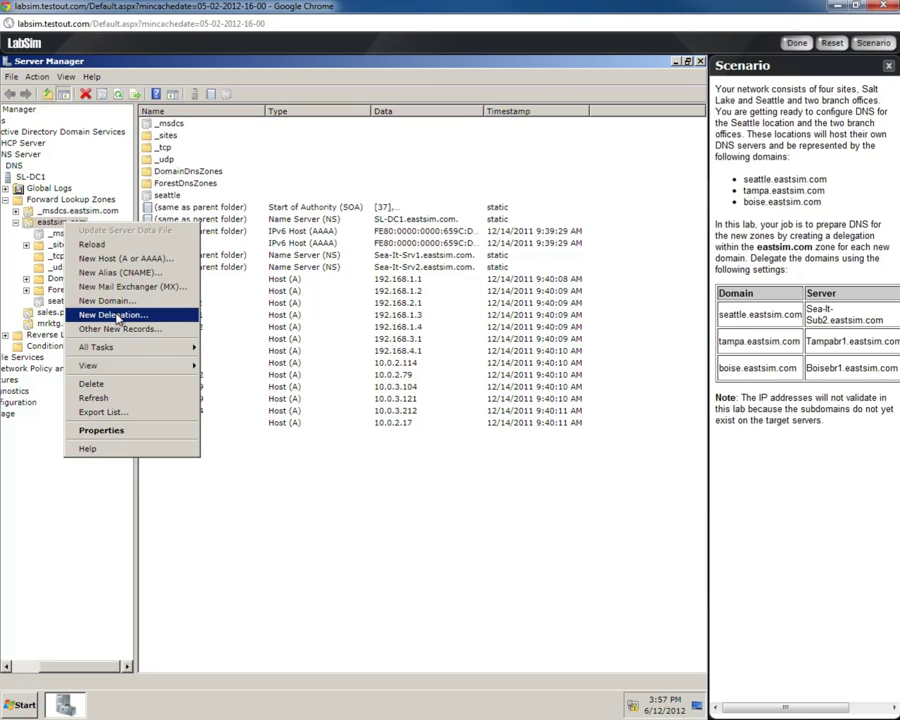
click(413, 392)
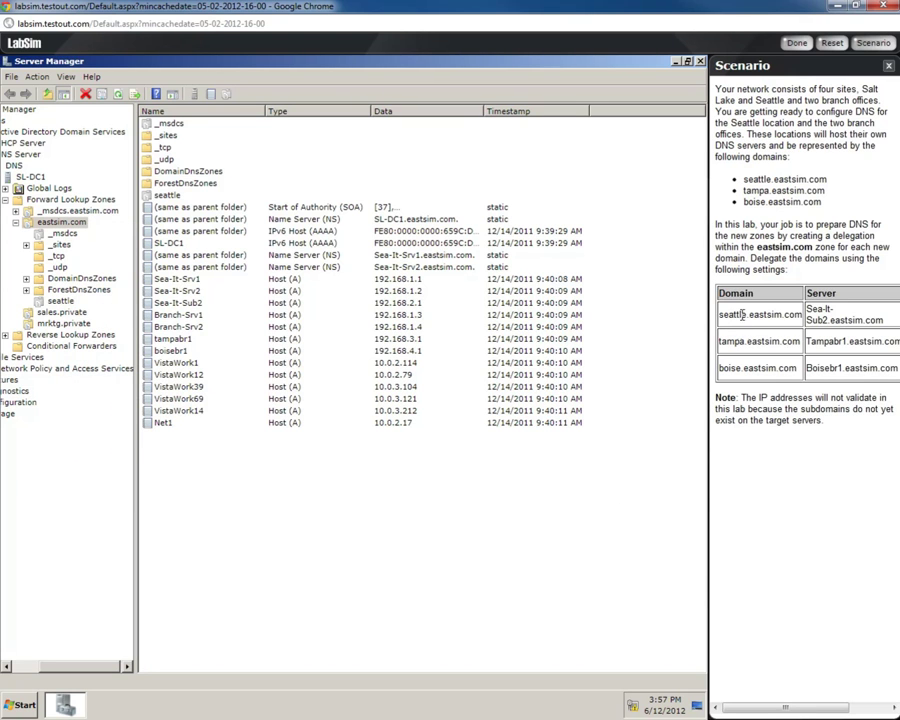
Review the domain and server table in the scenario and mark the lab as done.
drag(742, 314, 883, 378)
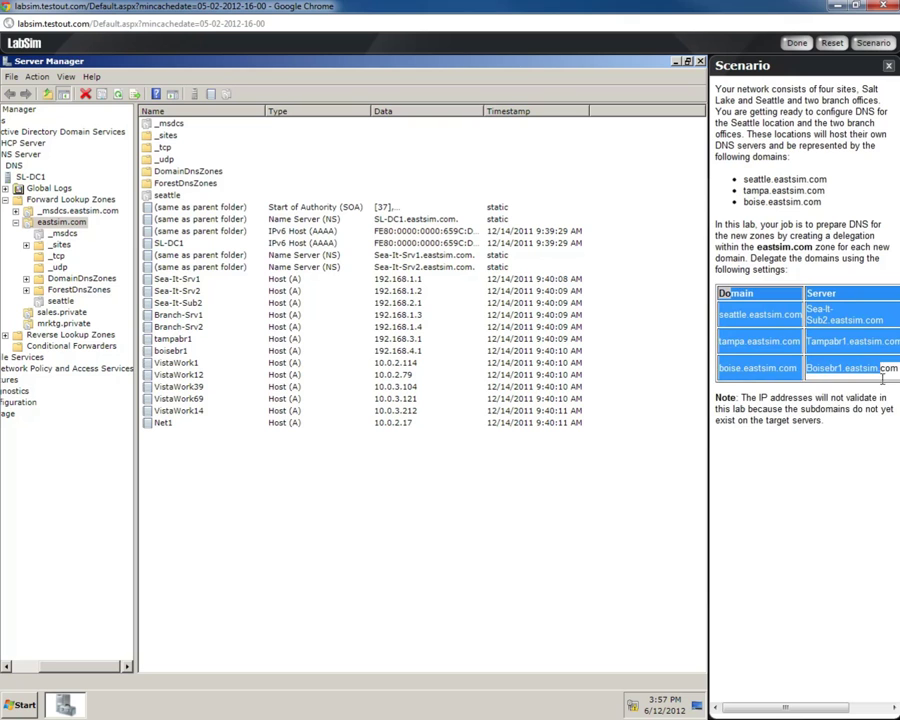
click(803, 395)
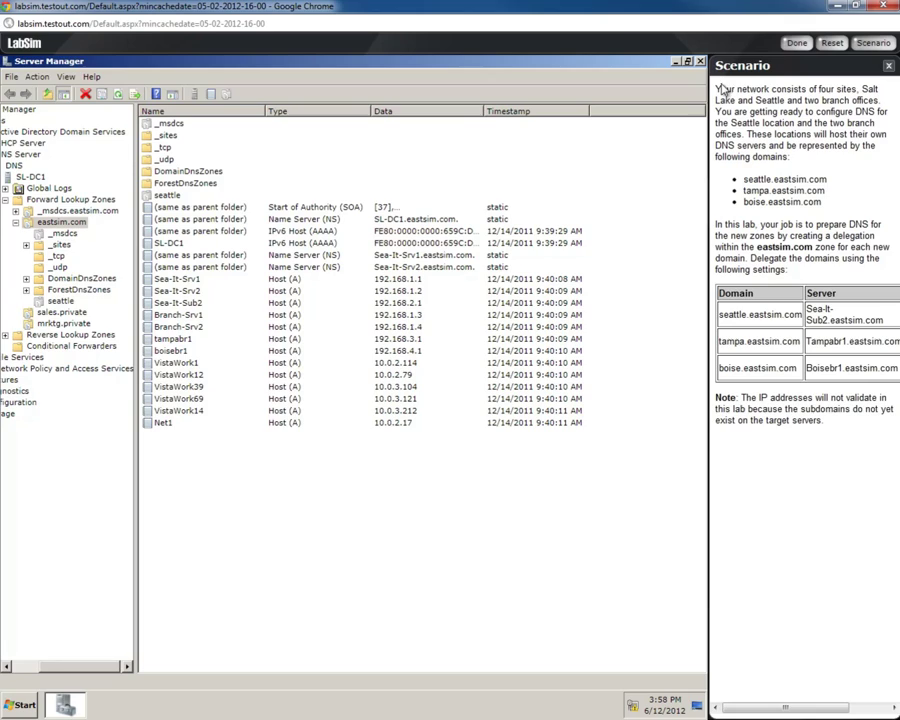
click(798, 43)
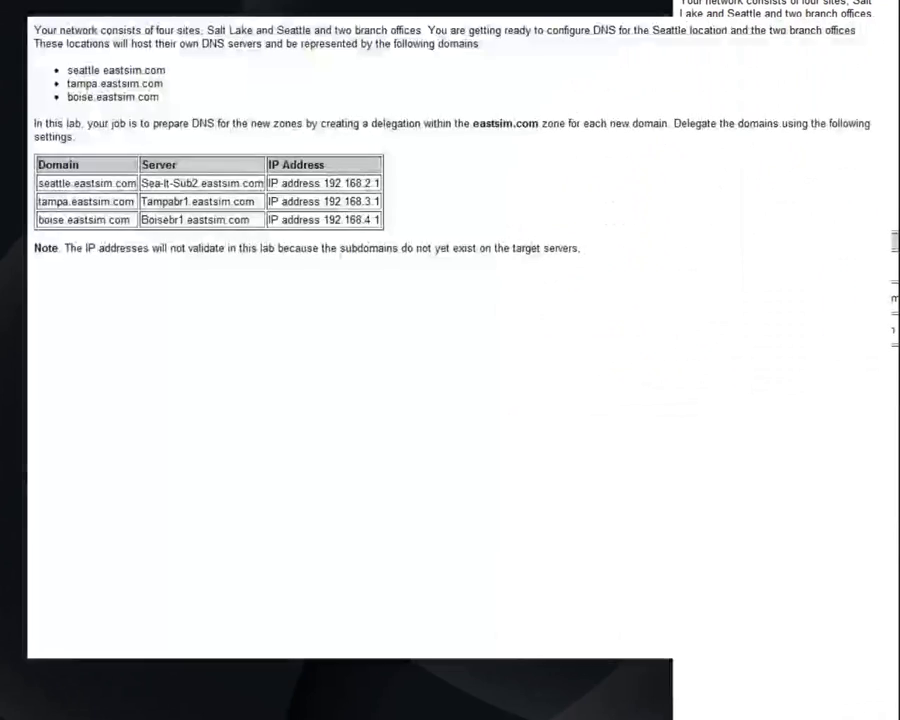